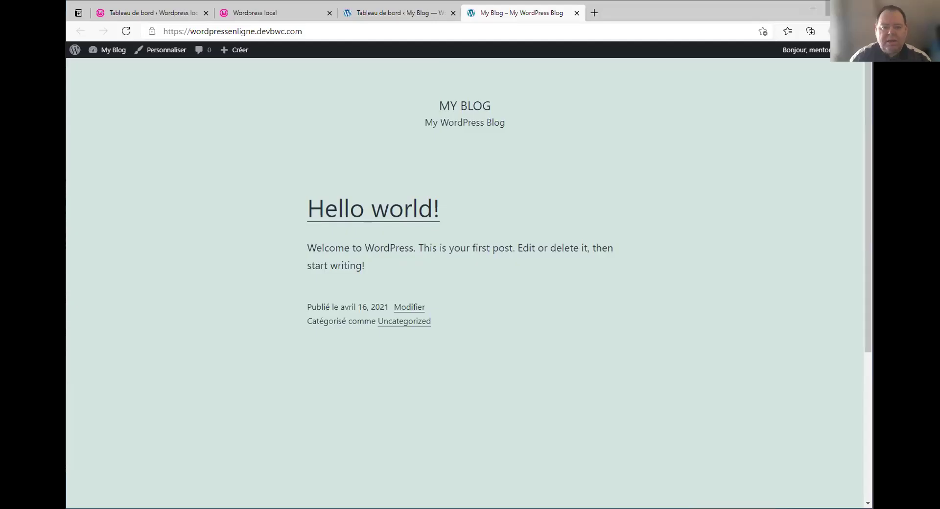
# Search for "all in one" among the plugins available to add on the local WordPress site.
pyautogui.press('super+Up')
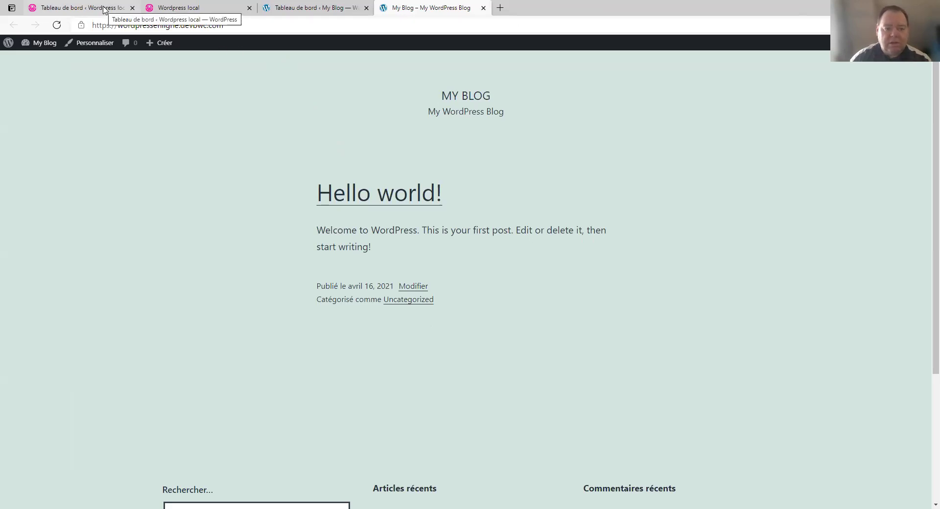
pyautogui.click(103, 8)
pyautogui.moveTo(47, 276)
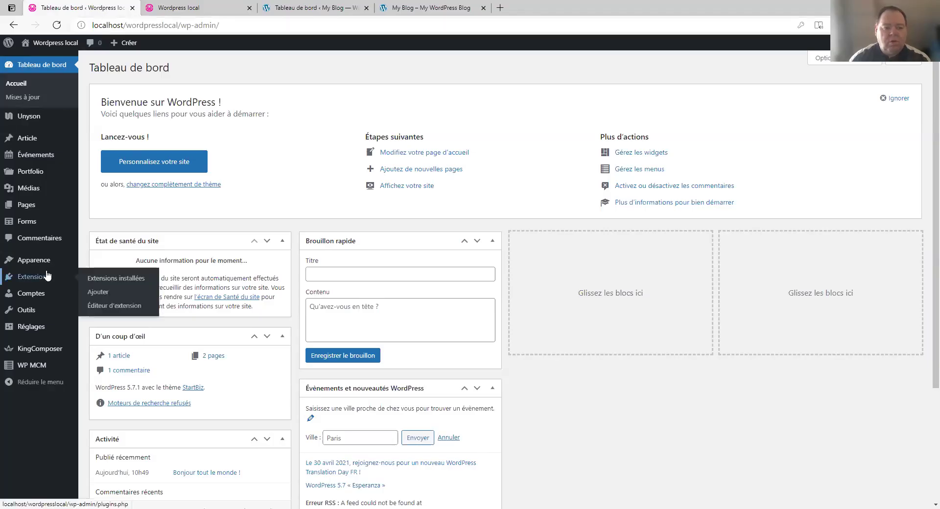
pyautogui.click(103, 289)
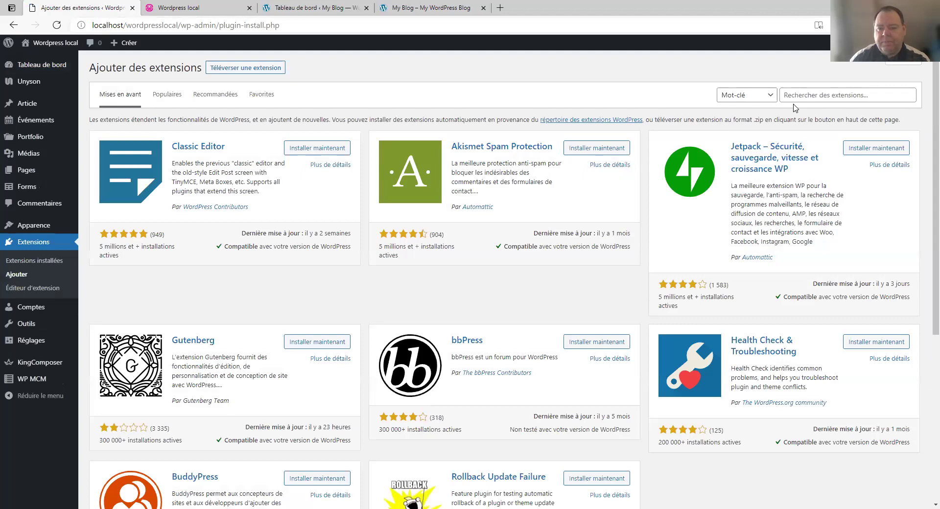
pyautogui.click(793, 96)
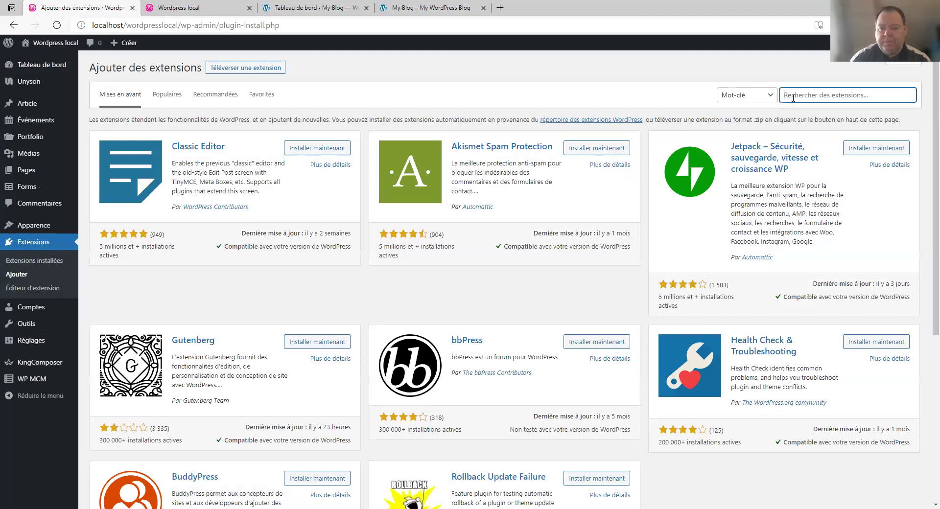
pyautogui.write('all in one')
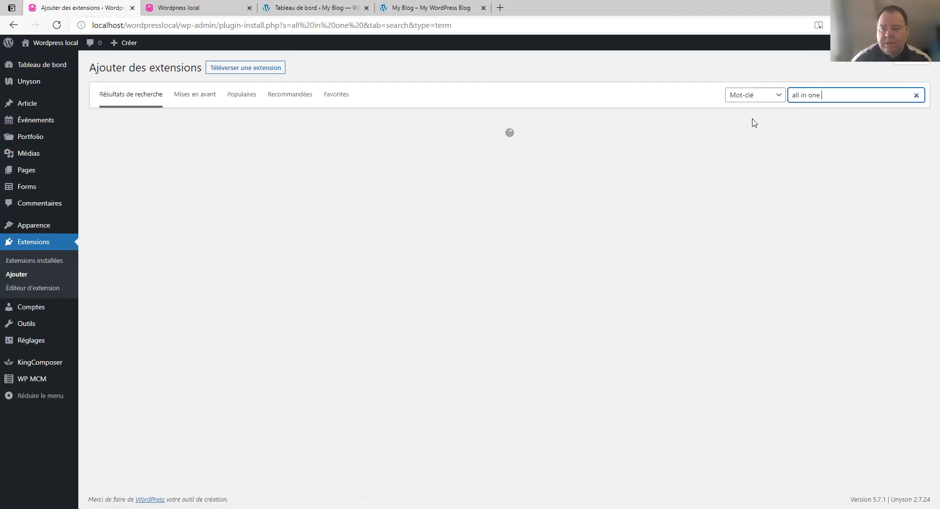
pyautogui.moveTo(905, 43)
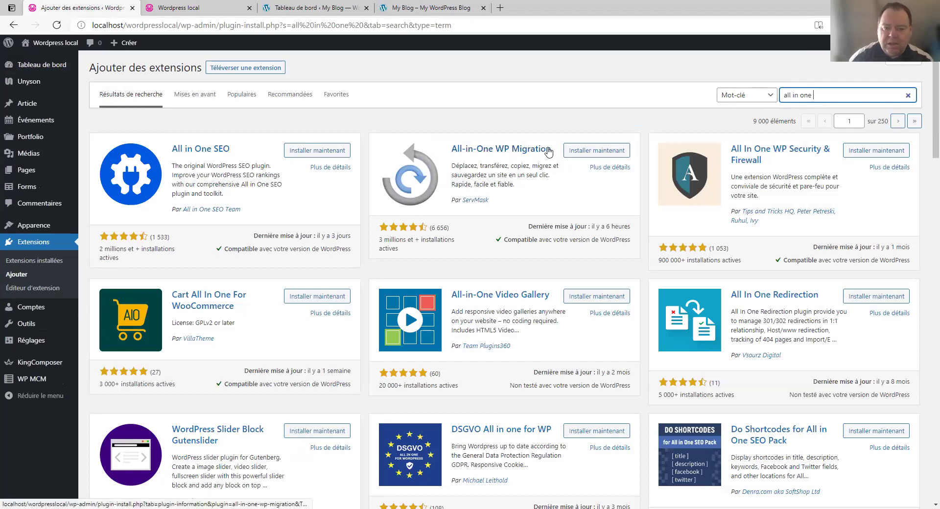
# Install and activate the All-in-One WP Migration plugin on the local WordPress site.
pyautogui.moveTo(552, 150); pyautogui.dragTo(451, 151)
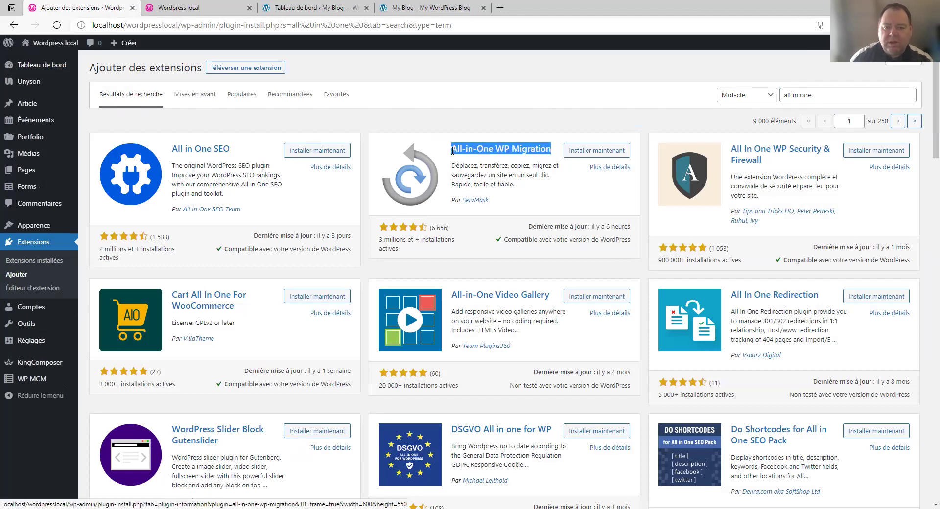
pyautogui.click(577, 152)
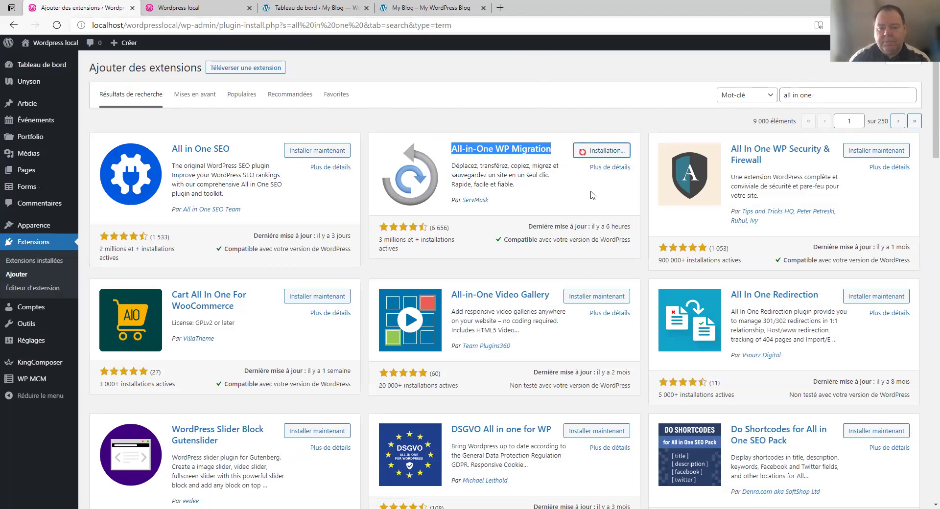
pyautogui.click(606, 157)
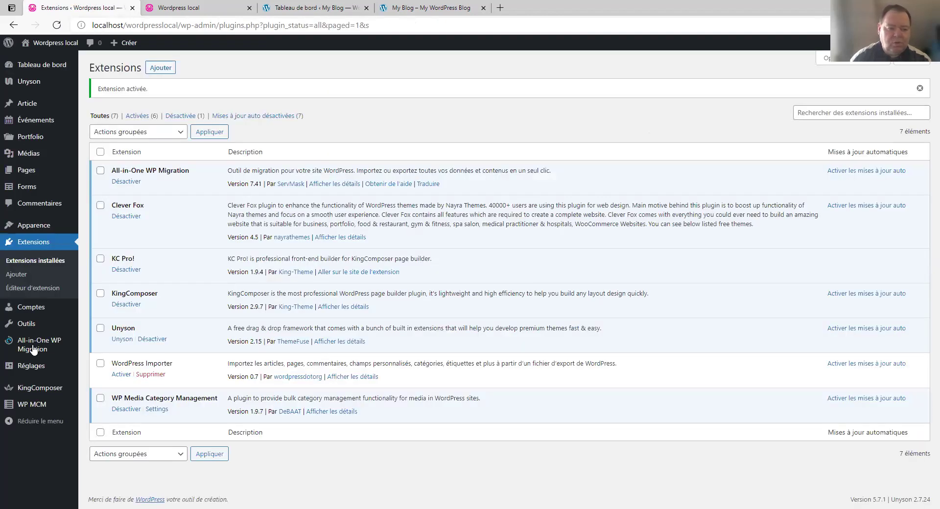
# Export the local site to a file with All-in-One WP Migration and download the resulting backup.
pyautogui.moveTo(31, 350)
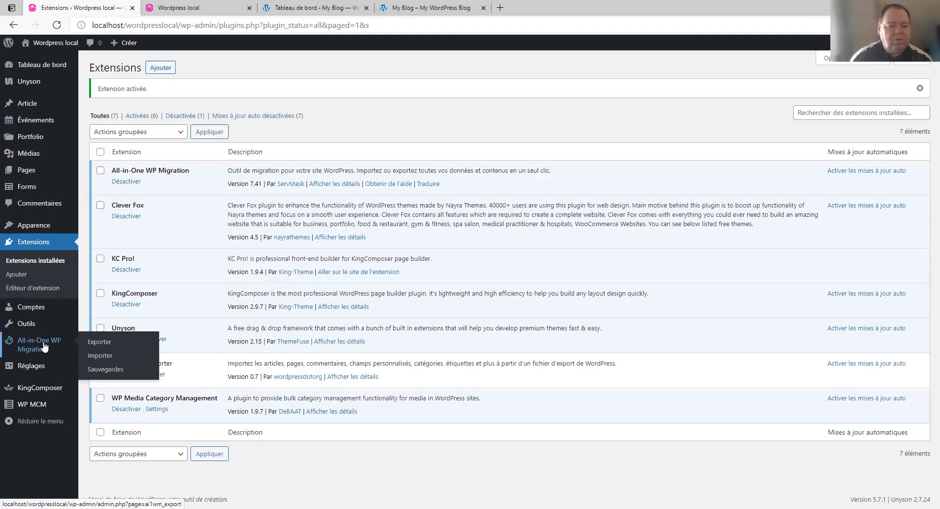
pyautogui.click(95, 346)
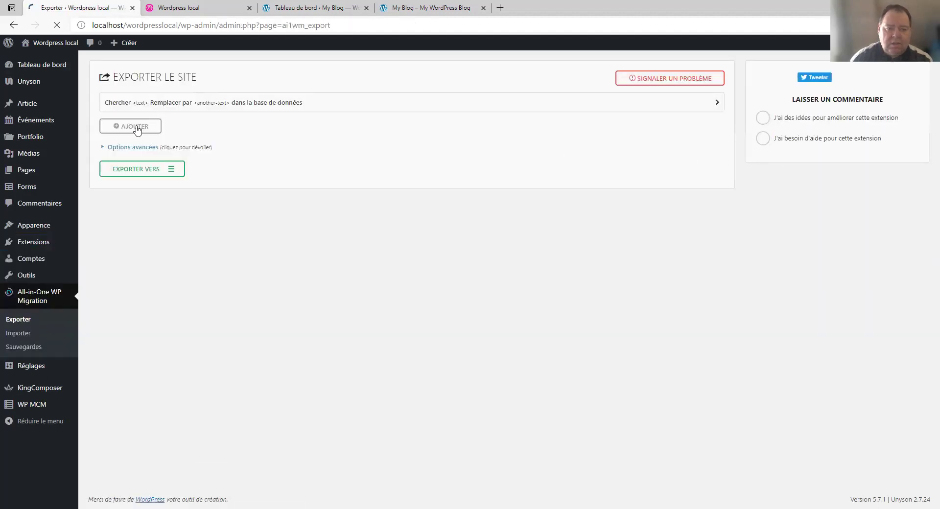
pyautogui.click(173, 173)
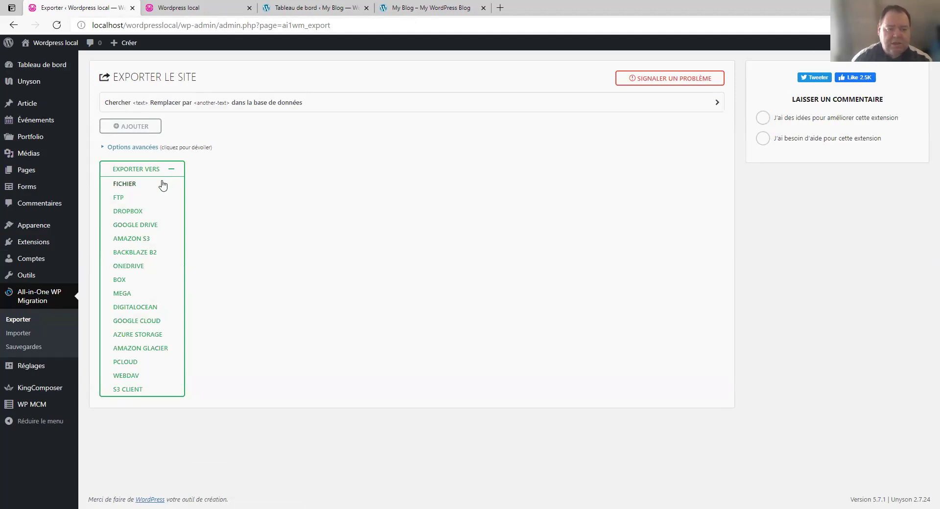
pyautogui.click(131, 185)
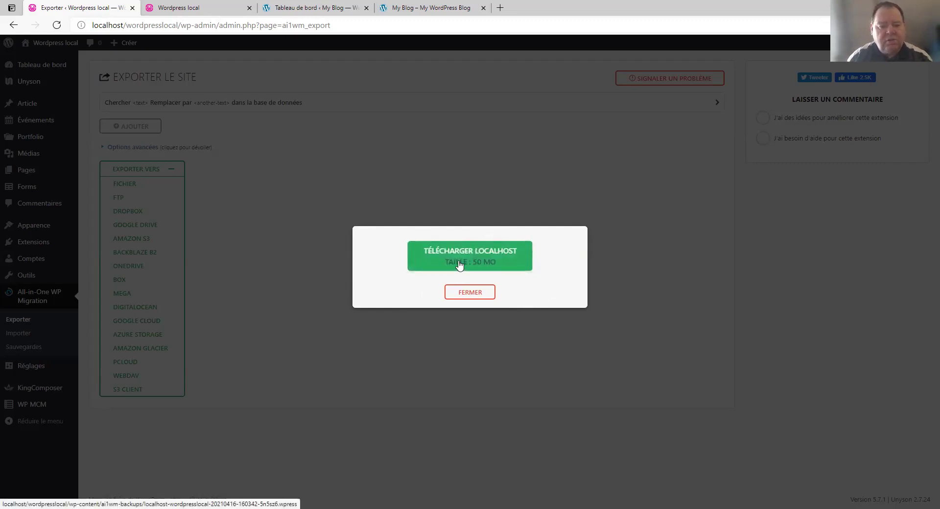
pyautogui.click(490, 257)
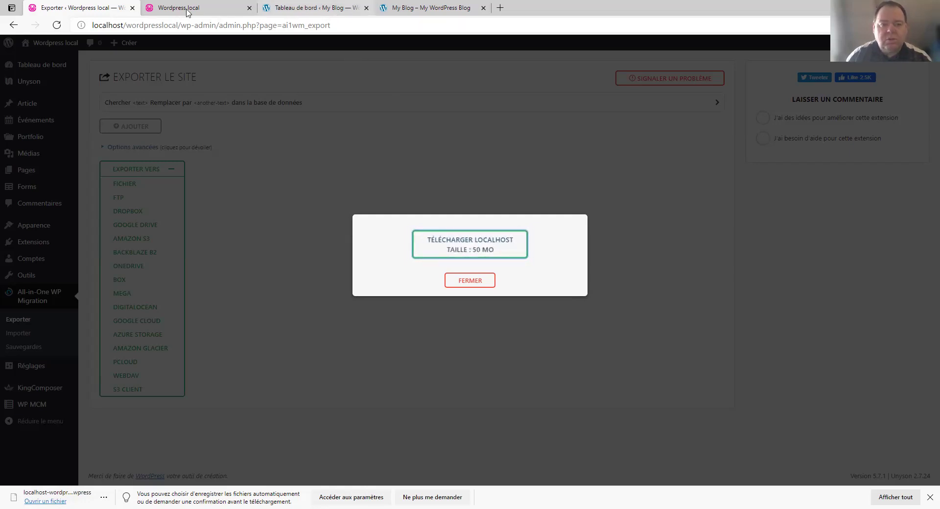
# On the online My Blog site, search plugins for "all in one wp migration", then install and activate All-in-One WP Migration.
pyautogui.hotkey('ctrl', '3')
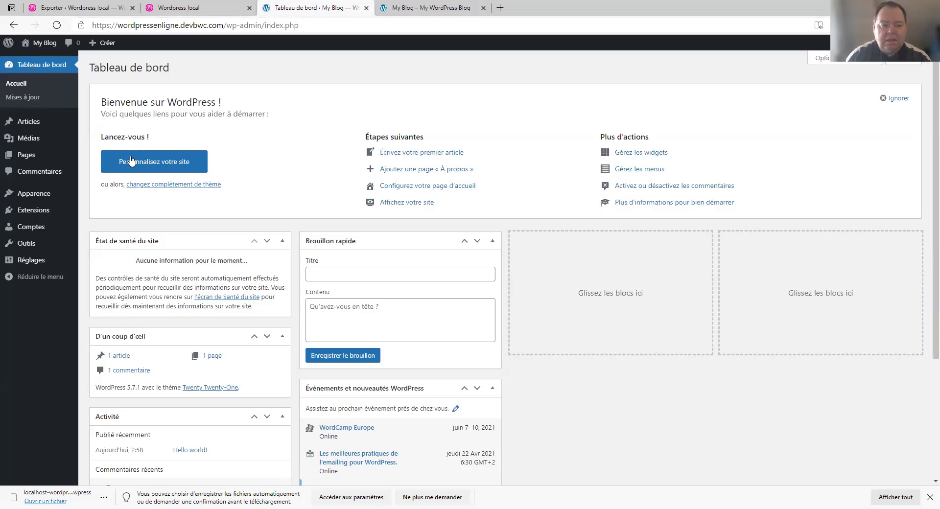
pyautogui.moveTo(53, 214)
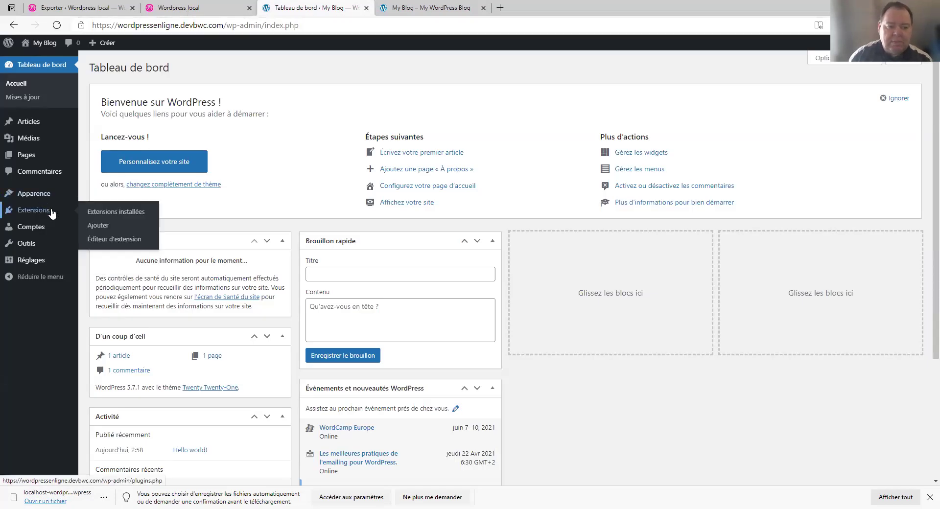
pyautogui.click(106, 225)
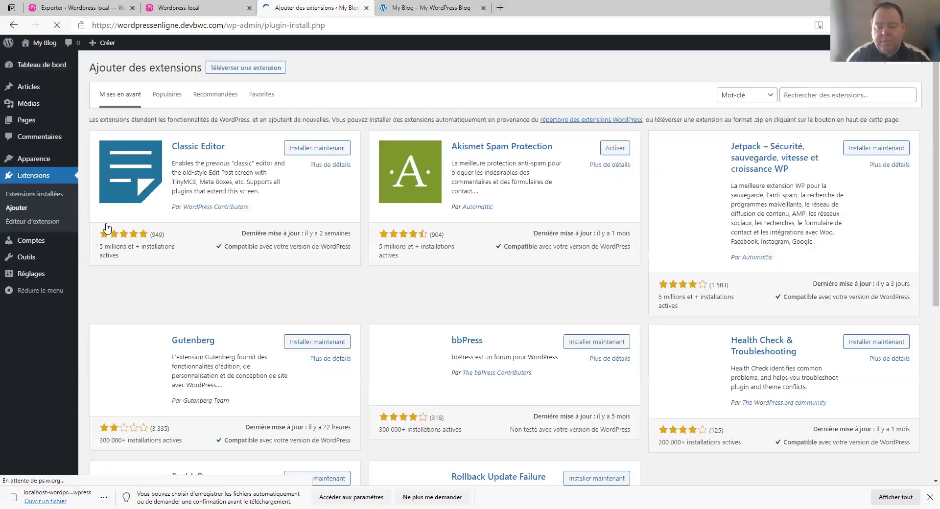
pyautogui.click(789, 98)
pyautogui.write('all in one wp migration')
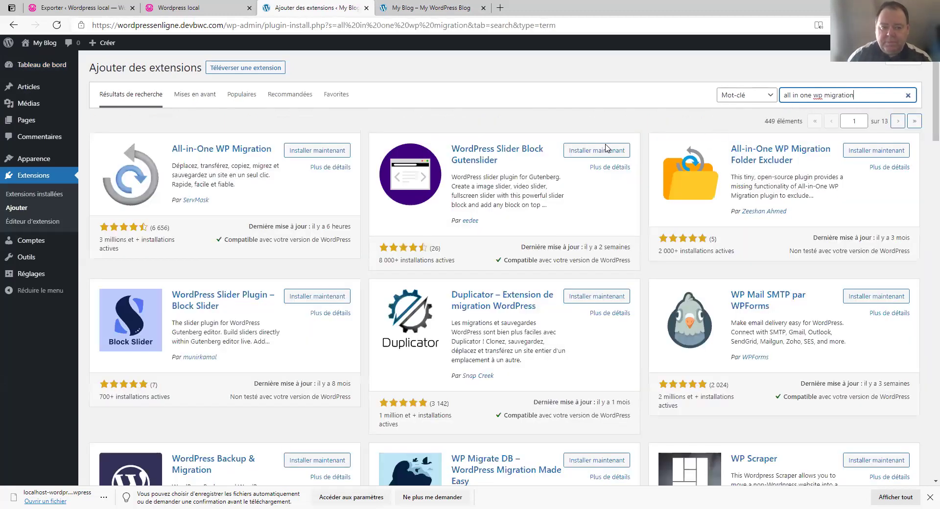
pyautogui.click(328, 149)
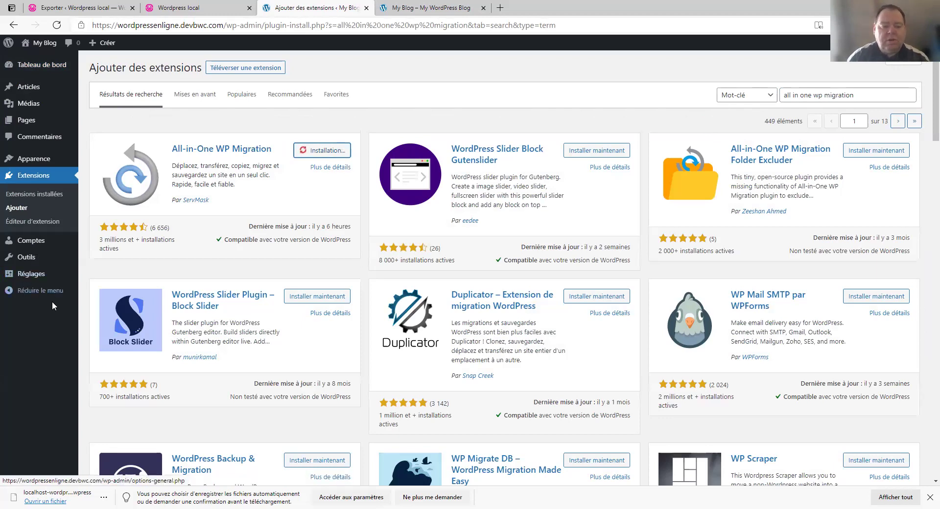
pyautogui.click(325, 155)
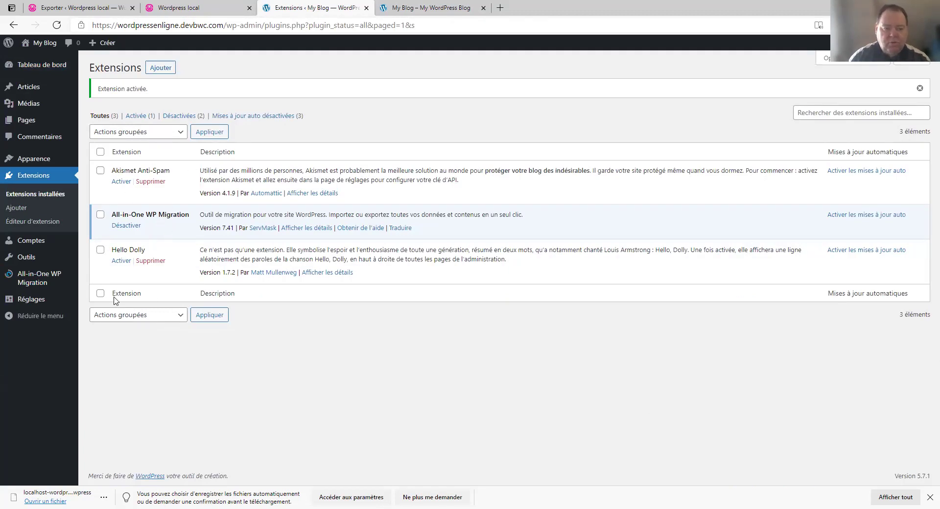
# Open All-in-One WP Migration's import page on the online site and check the import sources and maximum upload size.
pyautogui.moveTo(25, 285)
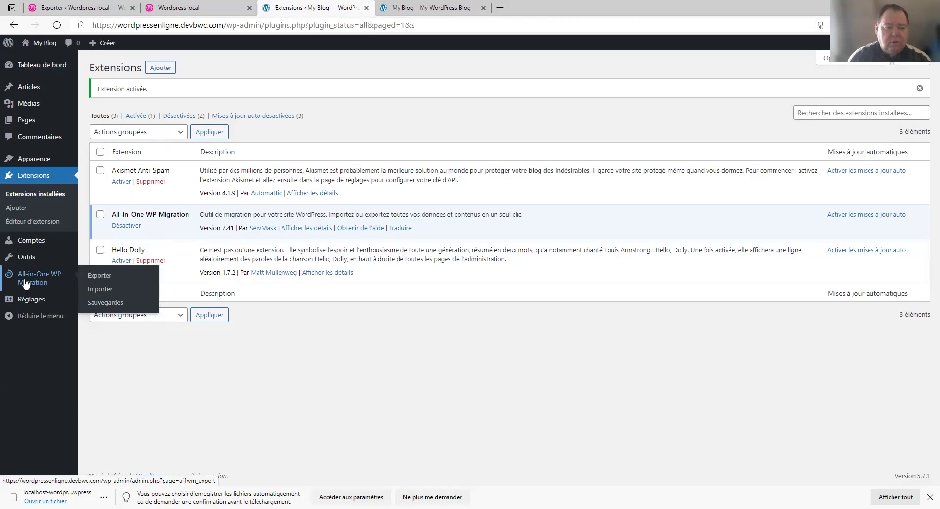
pyautogui.click(107, 289)
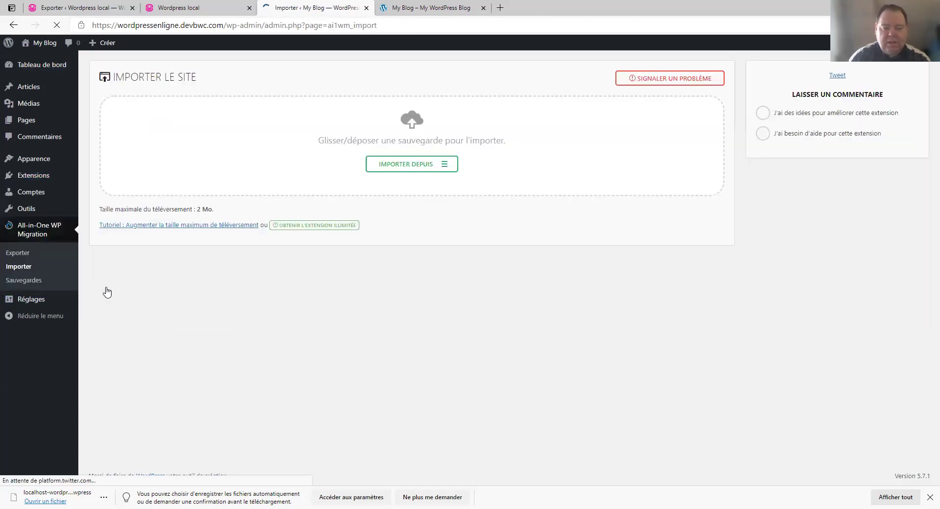
pyautogui.click(394, 166)
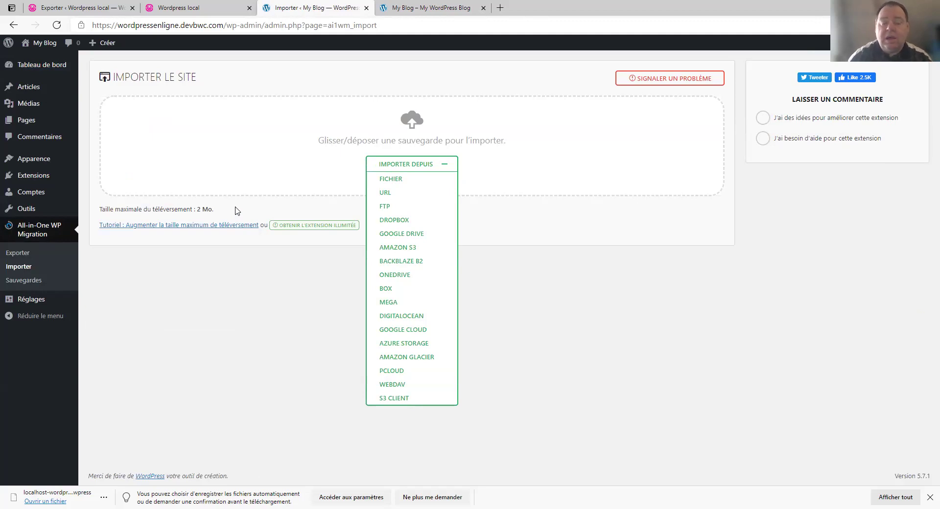
pyautogui.moveTo(240, 214); pyautogui.dragTo(95, 207)
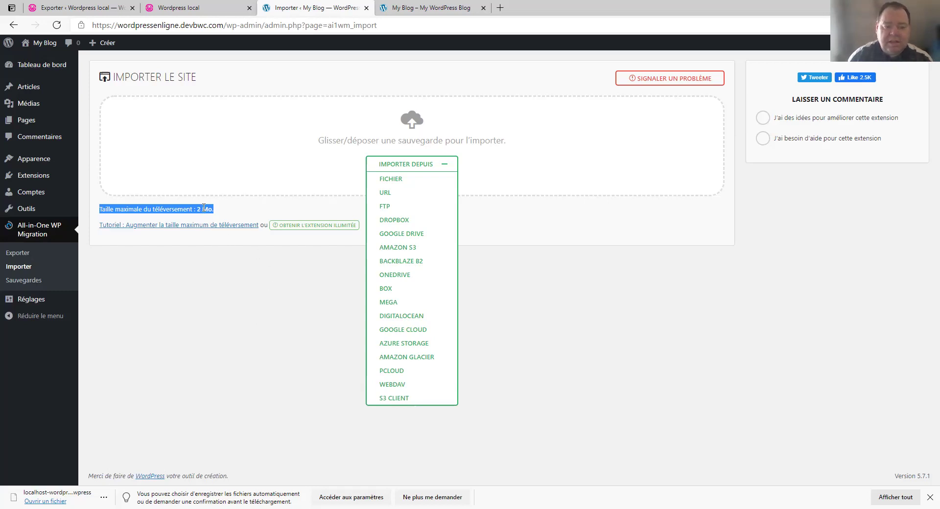
# Open the tutorial on increasing the maximum upload size and review the methods it proposes.
pyautogui.click(142, 229)
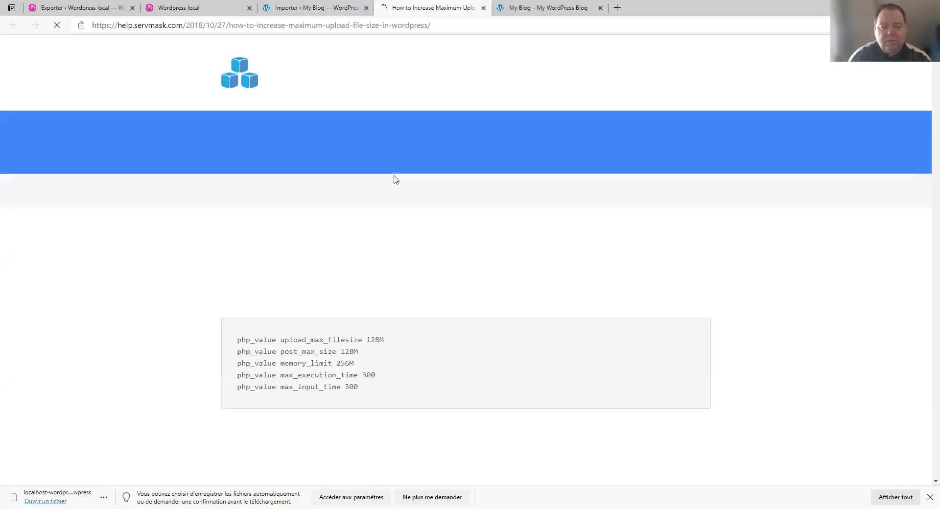
pyautogui.scroll(-4, 318, 304)
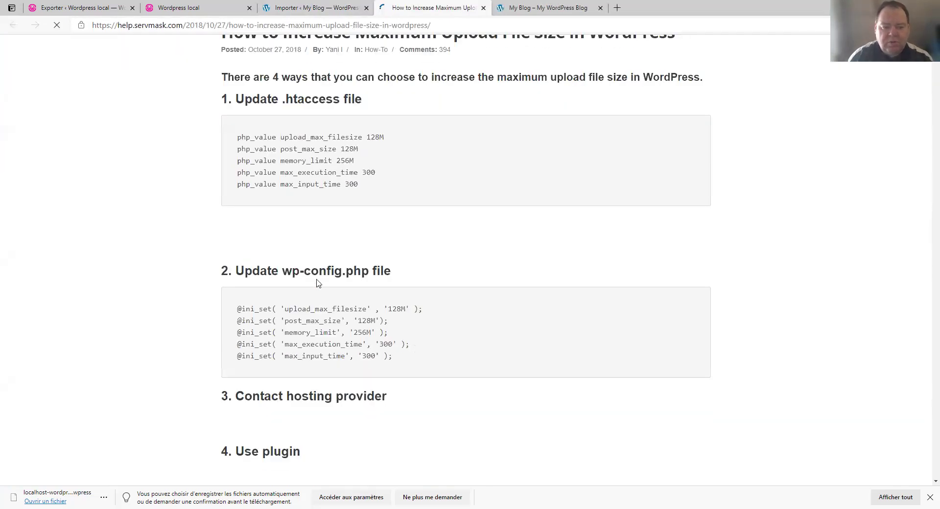
pyautogui.scroll(-3, 362, 256)
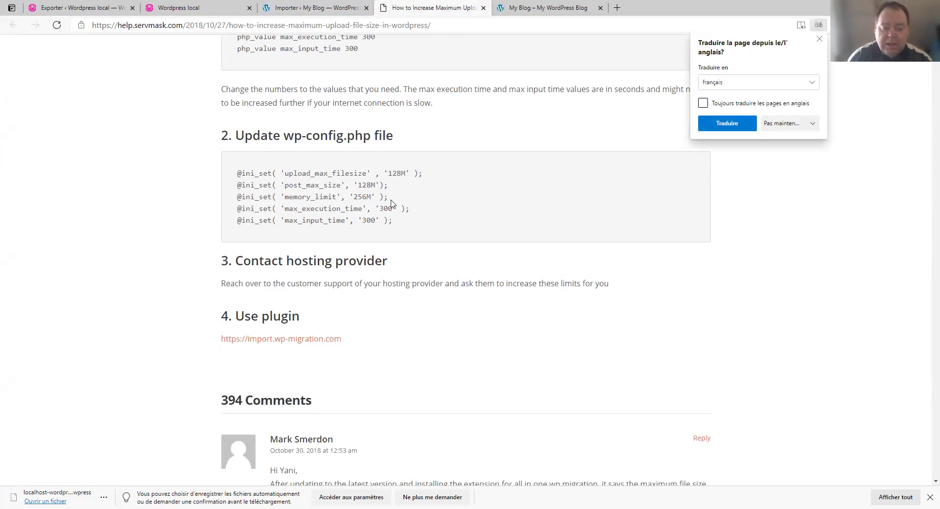
pyautogui.click(286, 261)
pyautogui.moveTo(278, 260); pyautogui.dragTo(309, 261)
pyautogui.click(311, 305)
# Follow the tutorial's plugin link and download the Basic version of the All-in-One WP Migration Import extension.
pyautogui.moveTo(309, 322); pyautogui.dragTo(216, 323)
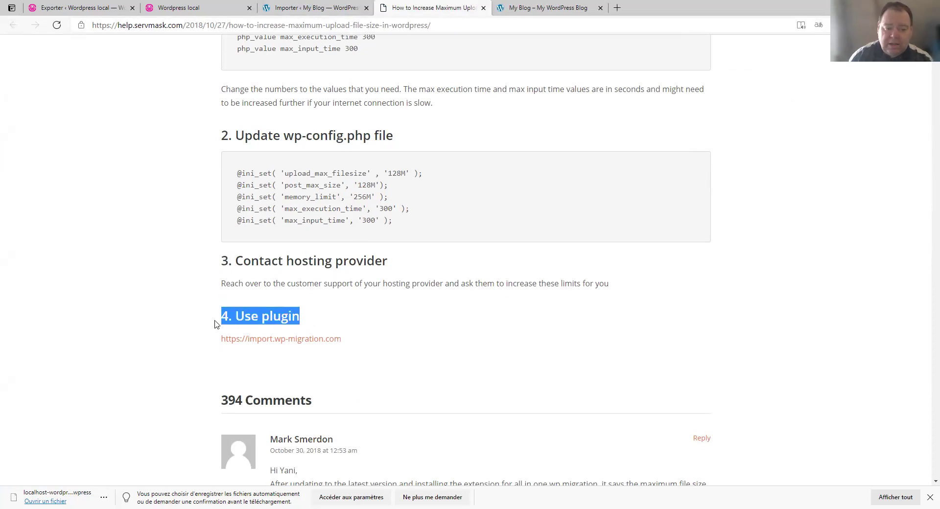
pyautogui.click(283, 341)
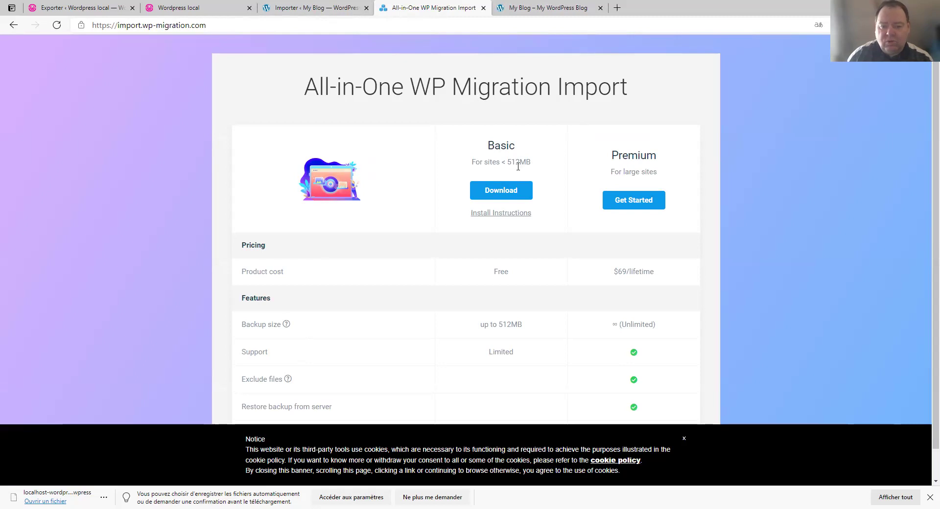
pyautogui.click(512, 192)
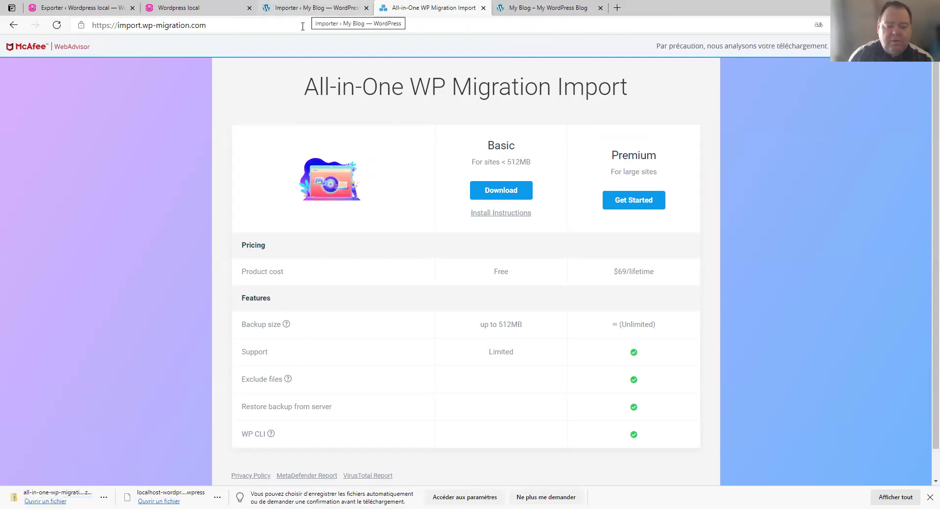
# On the online site, upload the all-in-one-wp-migration-file-extension zip as a new plugin, then install and activate it.
pyautogui.click(314, 7)
pyautogui.moveTo(34, 177)
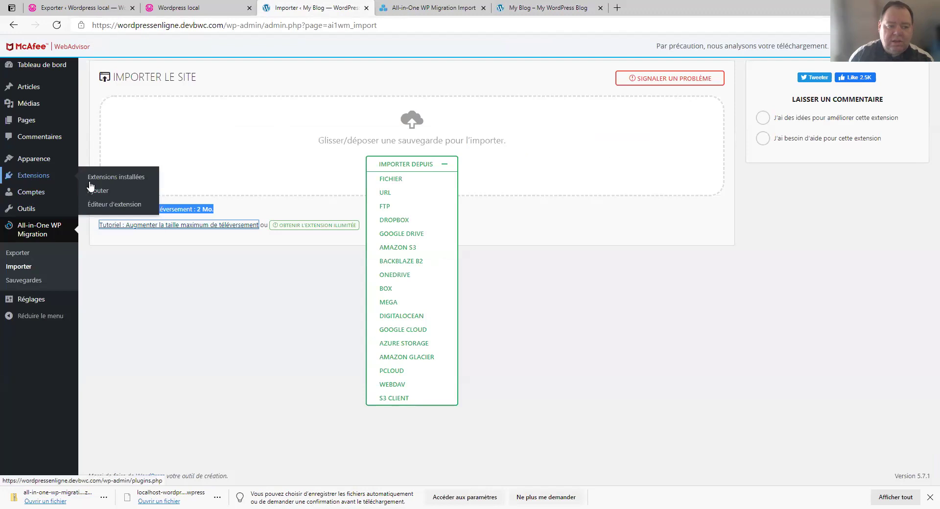
pyautogui.click(101, 190)
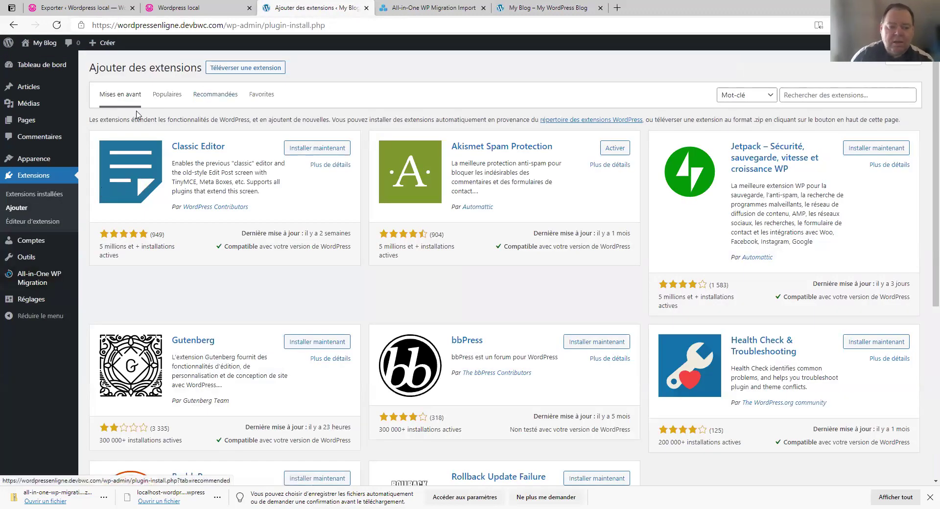
pyautogui.click(237, 73)
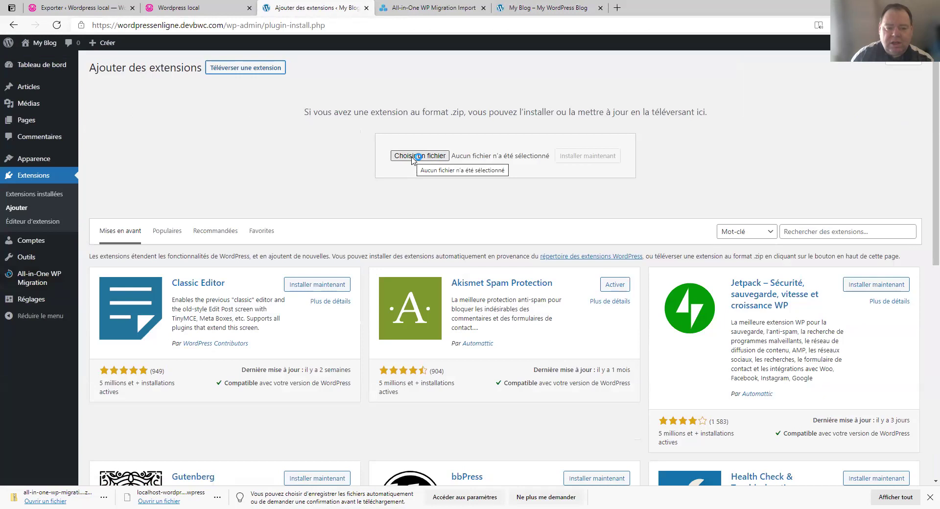
pyautogui.click(412, 156)
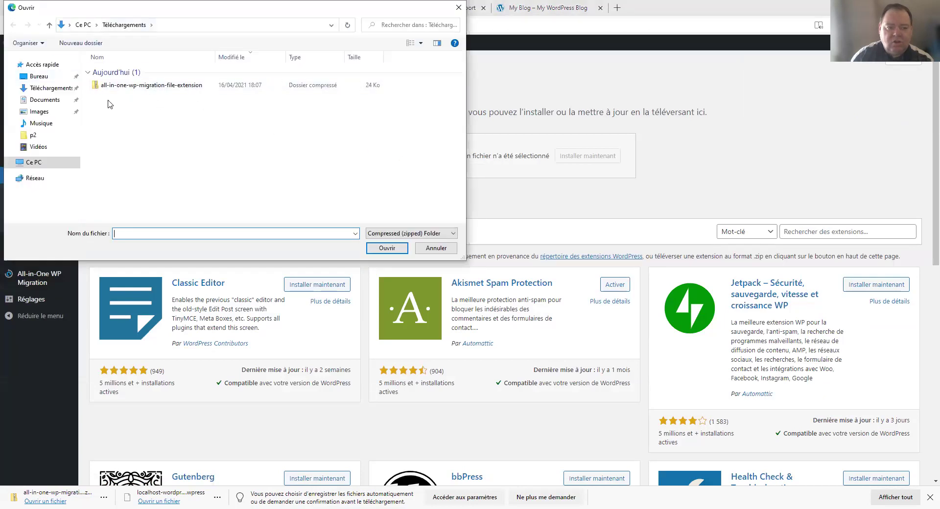
pyautogui.click(125, 87)
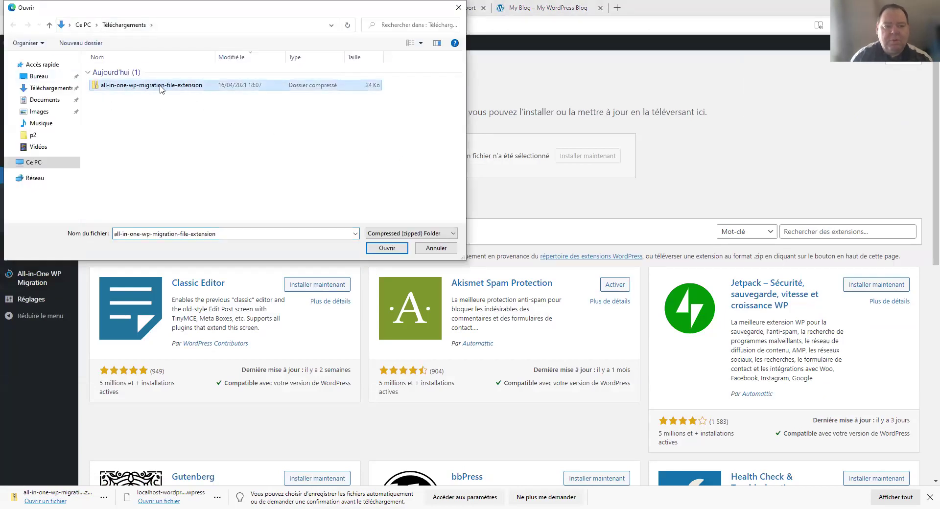
pyautogui.click(391, 250)
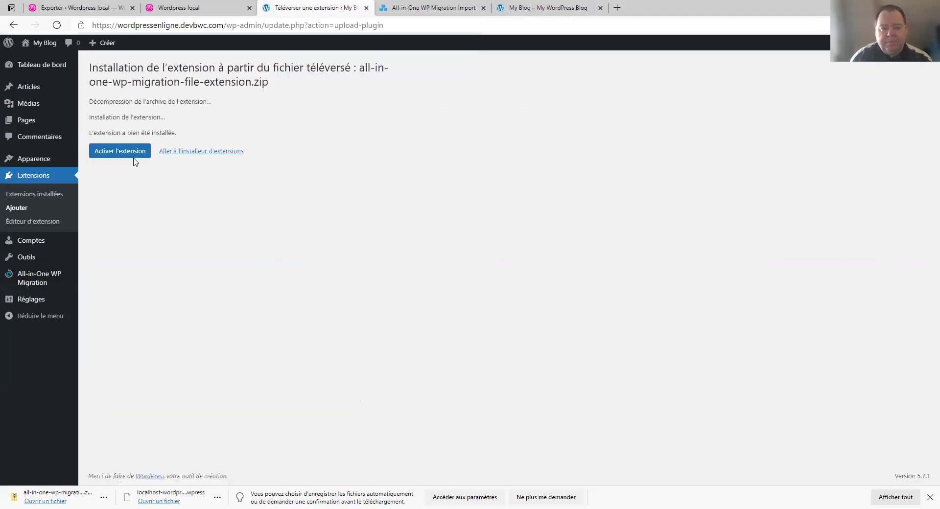
pyautogui.click(118, 154)
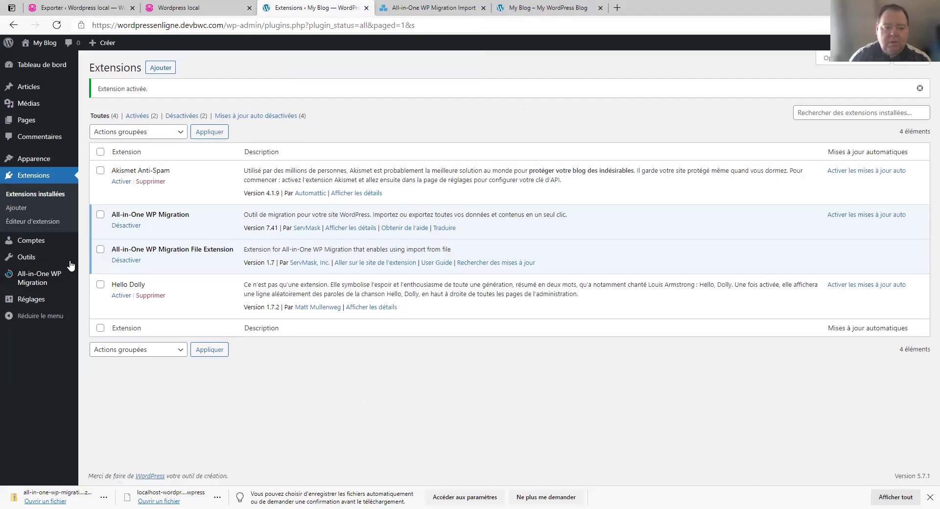
# Reopen All-in-One WP Migration's import page on the online site and check the maximum upload file size.
pyautogui.moveTo(60, 275)
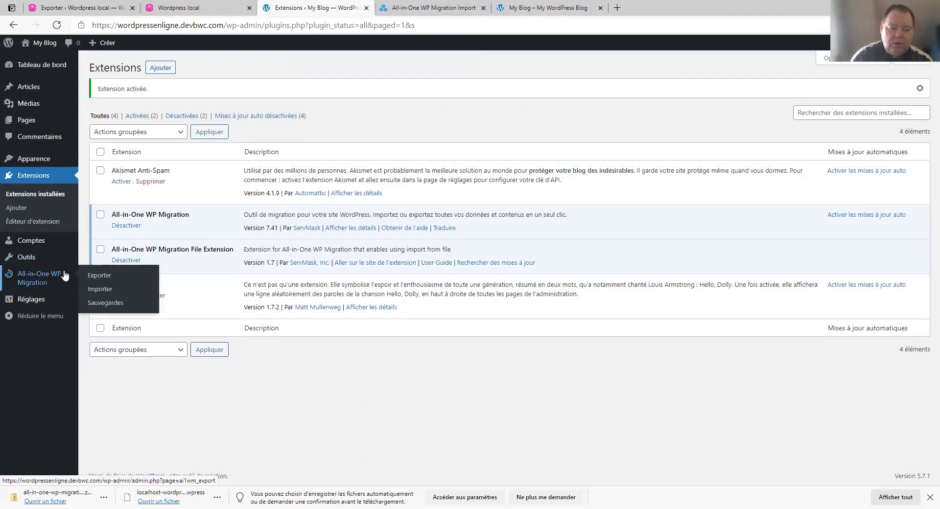
pyautogui.click(102, 289)
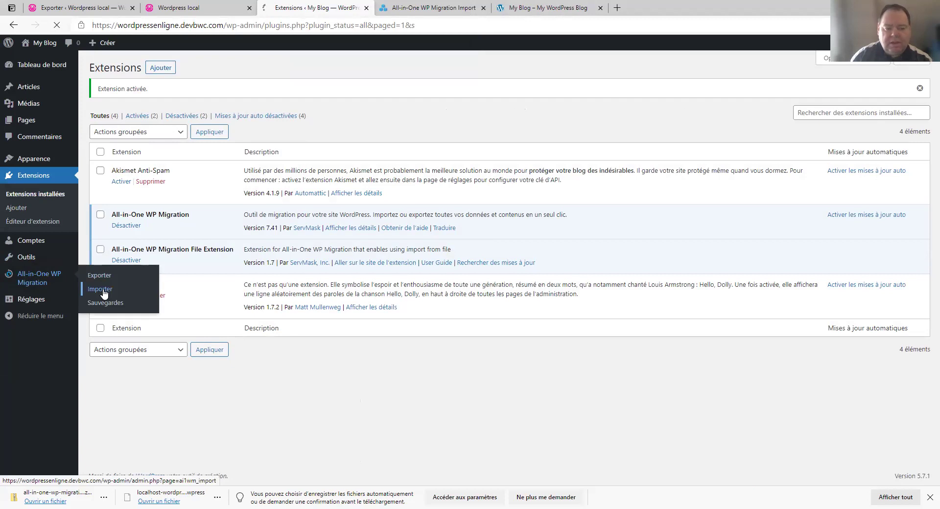
pyautogui.moveTo(98, 210); pyautogui.dragTo(195, 210)
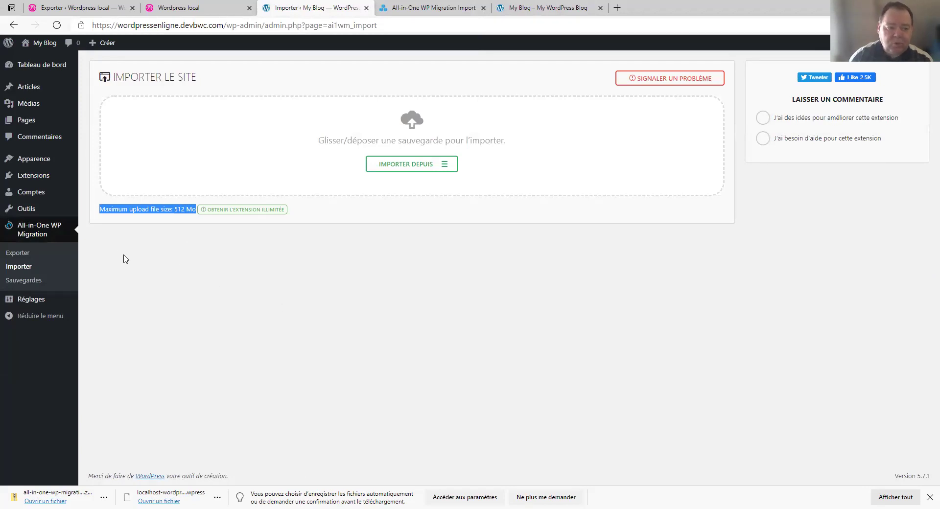
# Open the installed plugins list and check for updates to All-in-One WP Migration File Extension.
pyautogui.moveTo(48, 177)
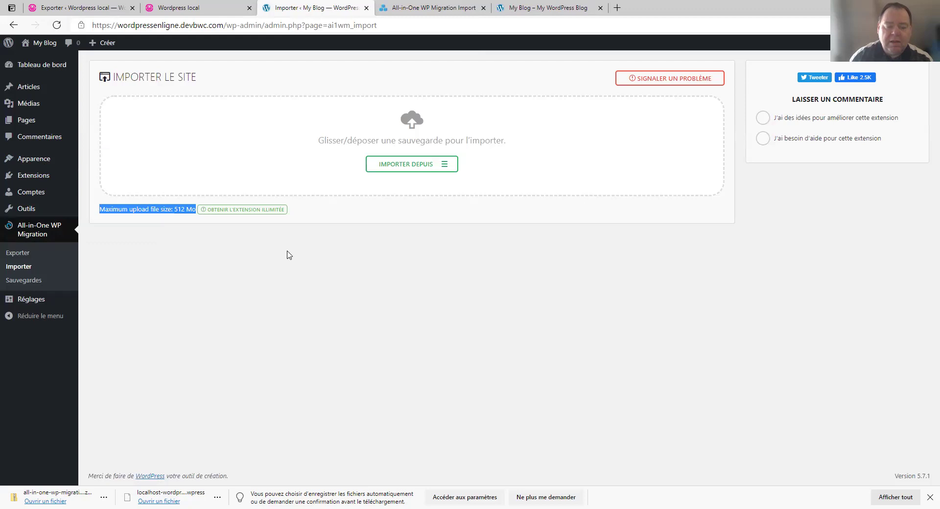
pyautogui.moveTo(49, 182)
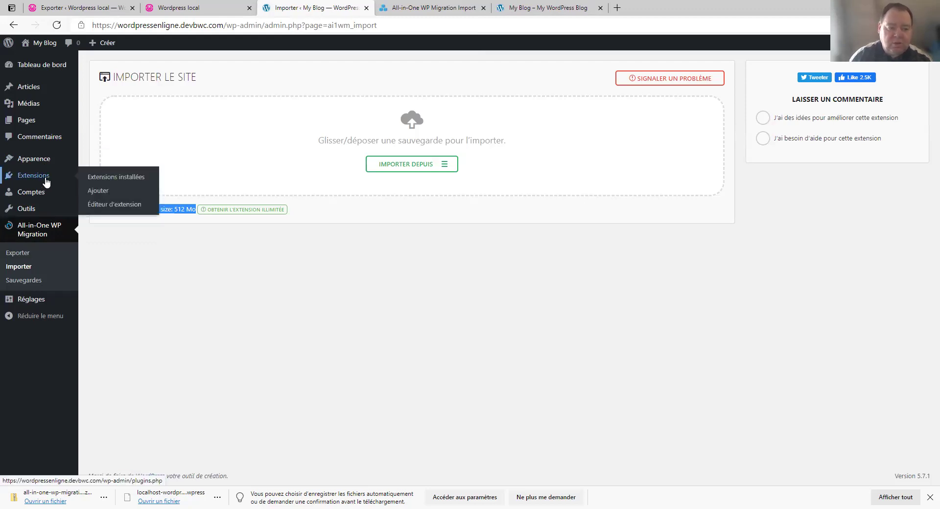
pyautogui.click(96, 183)
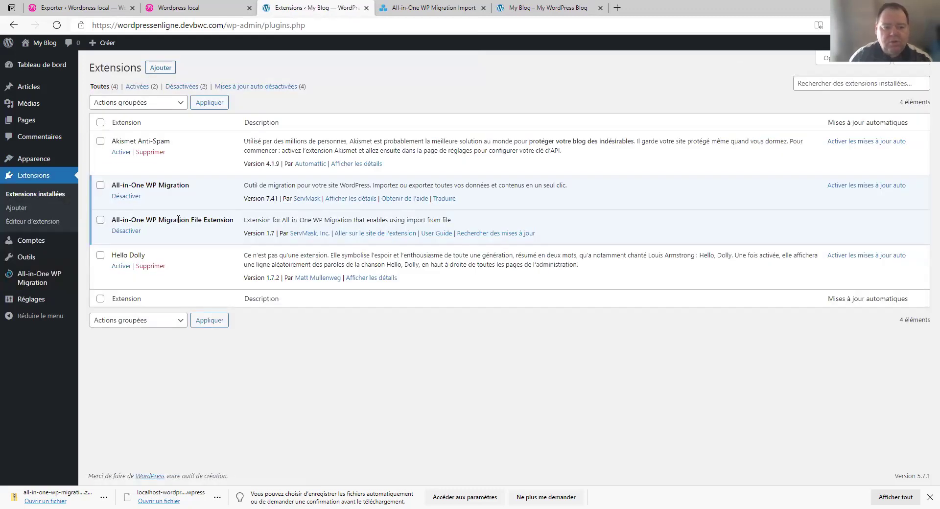
pyautogui.moveTo(197, 220); pyautogui.dragTo(230, 218)
pyautogui.moveTo(563, 239); pyautogui.dragTo(460, 241)
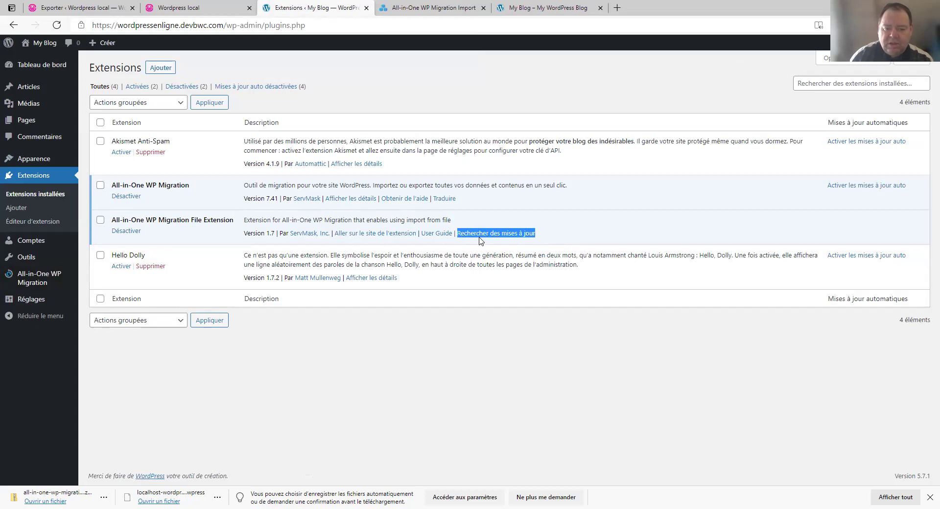
pyautogui.click(480, 238)
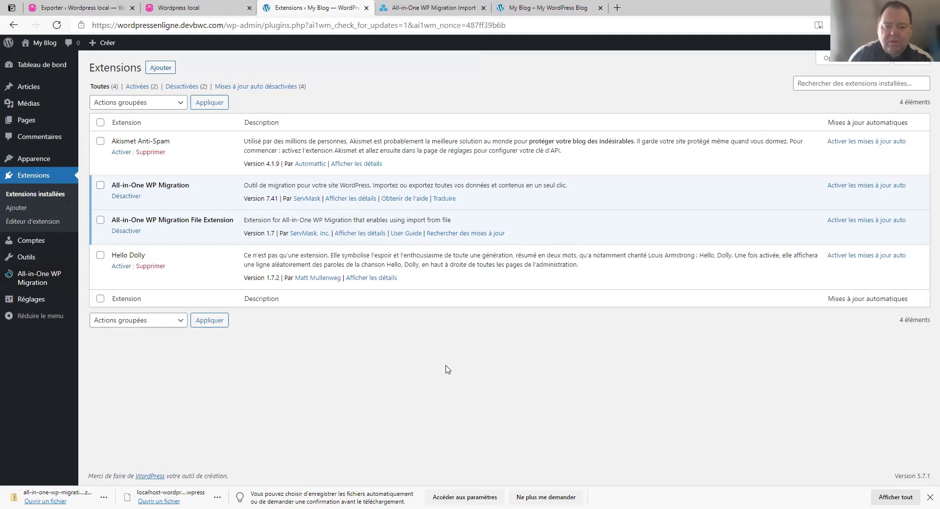
# Import the downloaded .wpress backup of the local site into the online site, accept overwriting its content, and finish the import.
pyautogui.moveTo(53, 278)
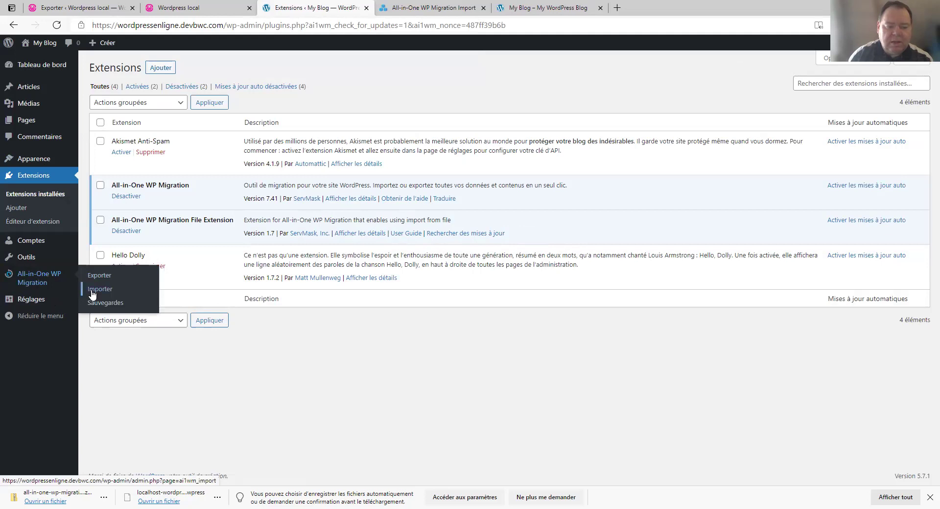
pyautogui.click(92, 290)
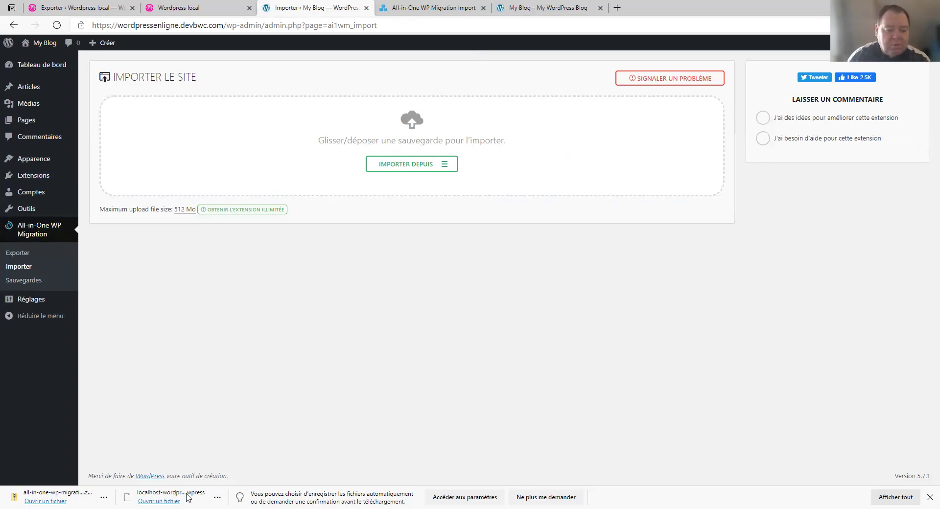
pyautogui.moveTo(188, 495); pyautogui.dragTo(355, 143)
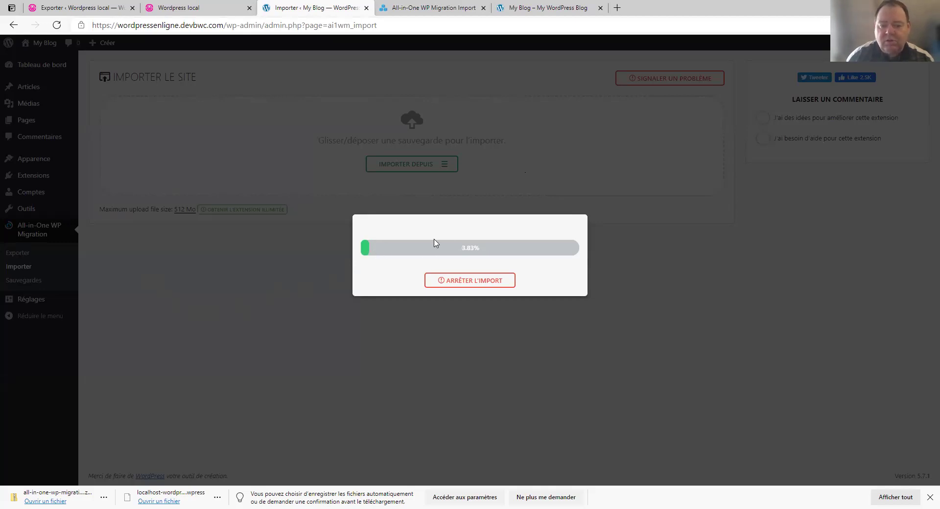
pyautogui.moveTo(482, 248); pyautogui.dragTo(460, 251)
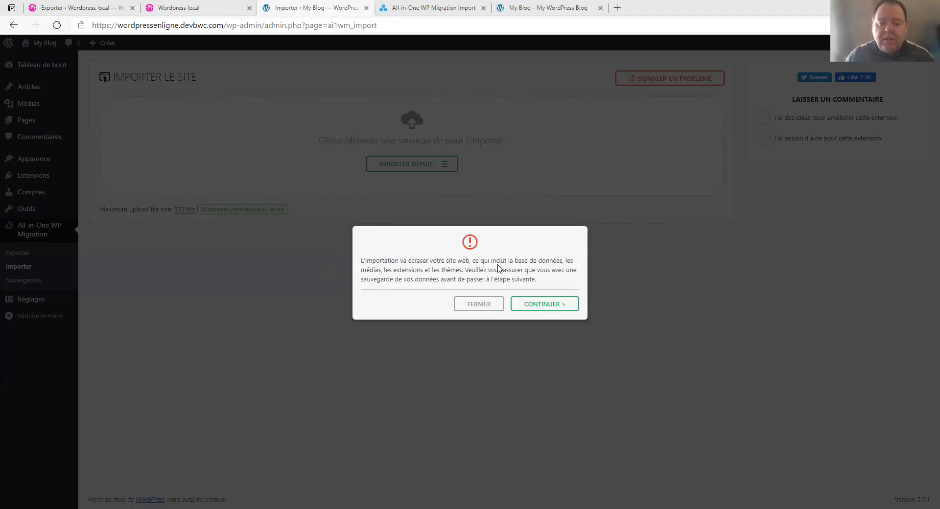
pyautogui.click(548, 309)
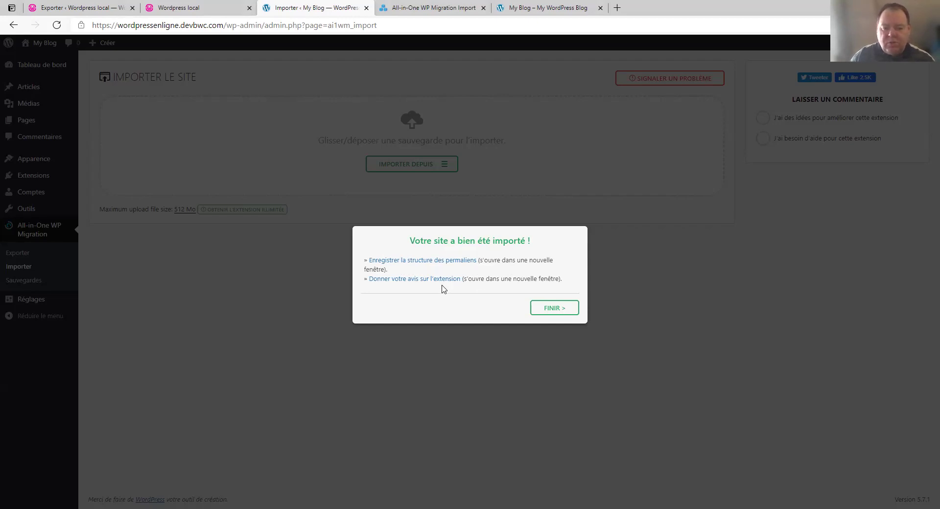
pyautogui.click(554, 308)
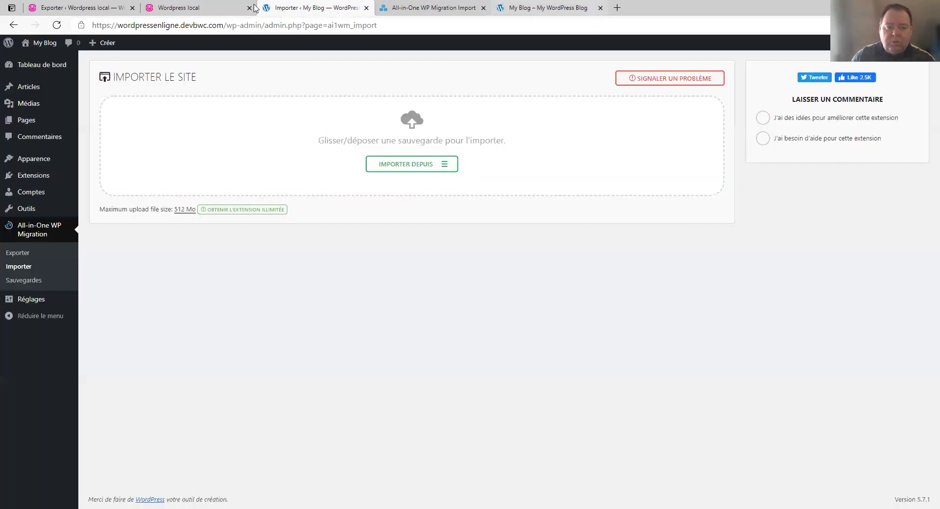
# Reload the online site's front page at wordpressenligne.devbwc.com and compare its content and address with the local site.
pyautogui.click(427, 8)
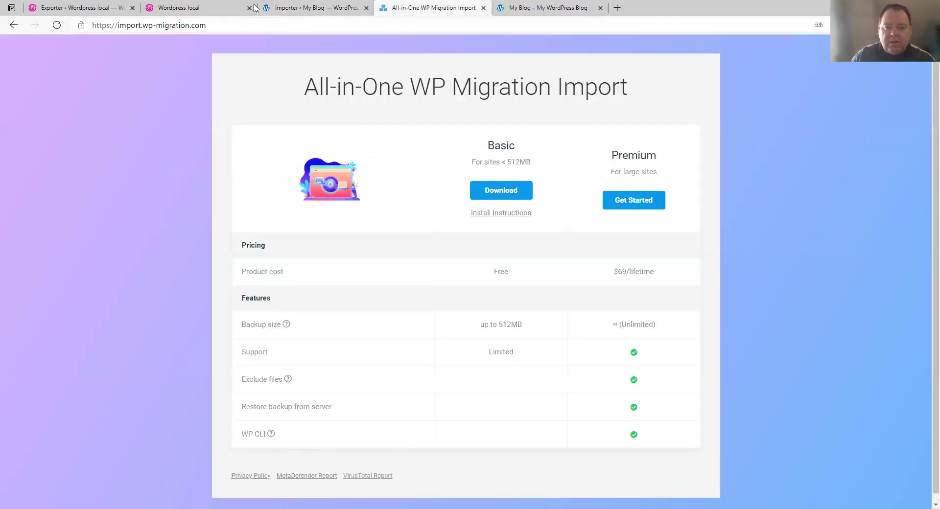
pyautogui.click(509, 7)
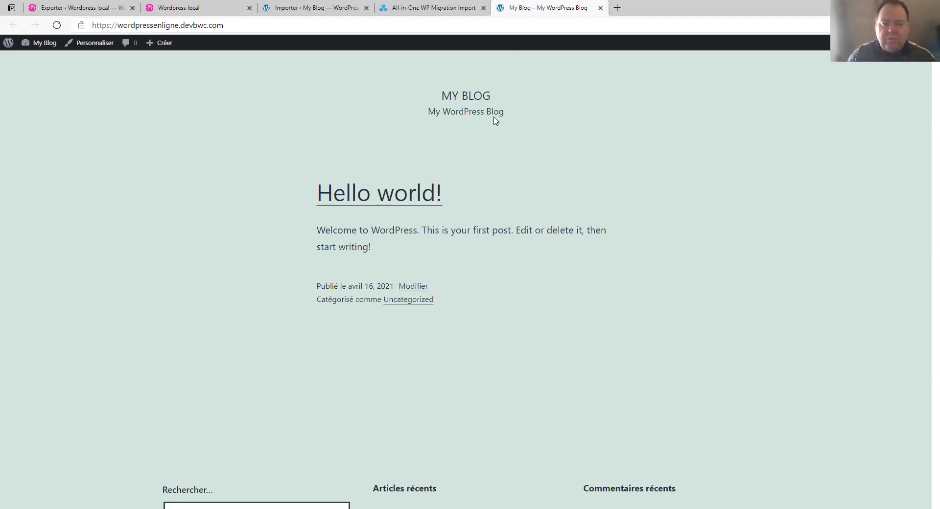
pyautogui.click(57, 25)
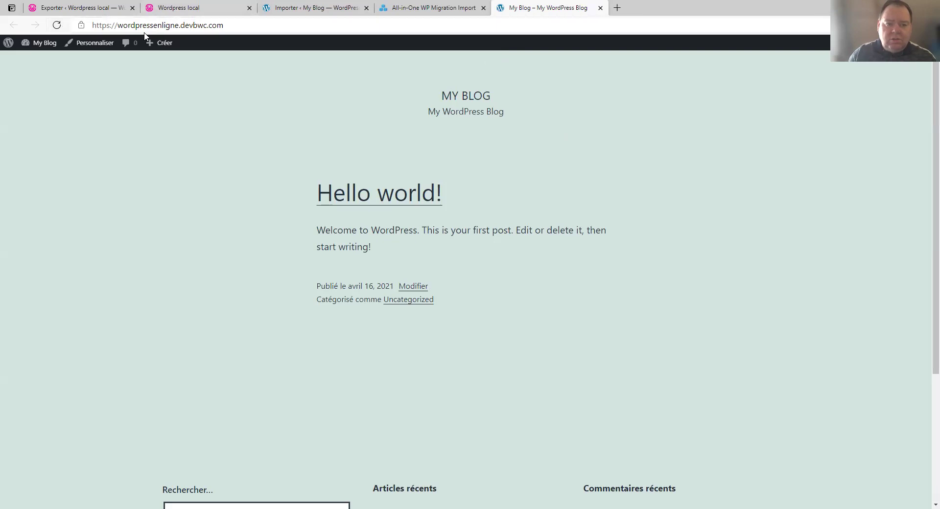
pyautogui.click(59, 27)
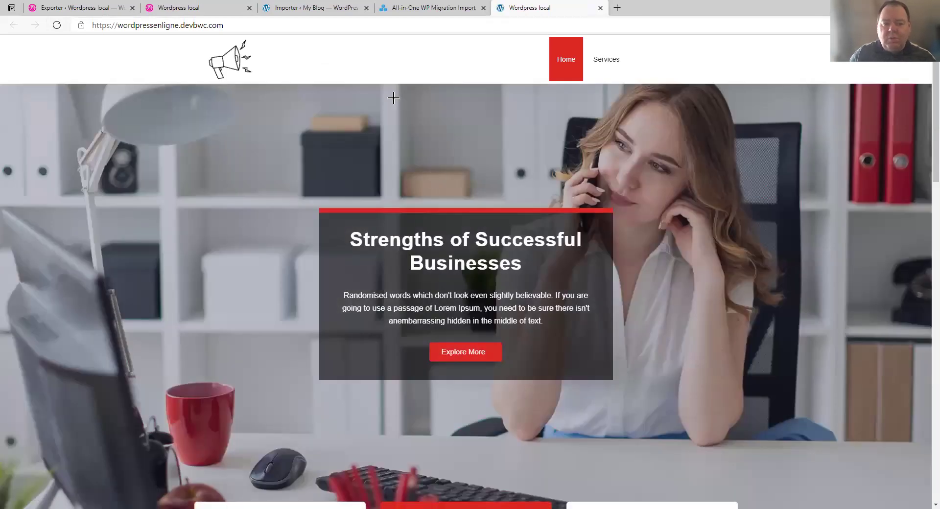
pyautogui.moveTo(224, 26); pyautogui.dragTo(74, 31)
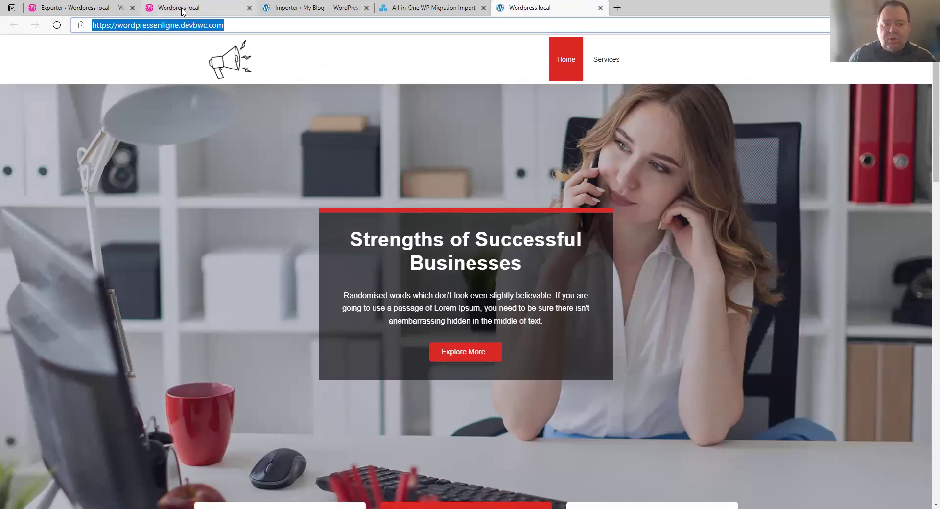
pyautogui.click(196, 15)
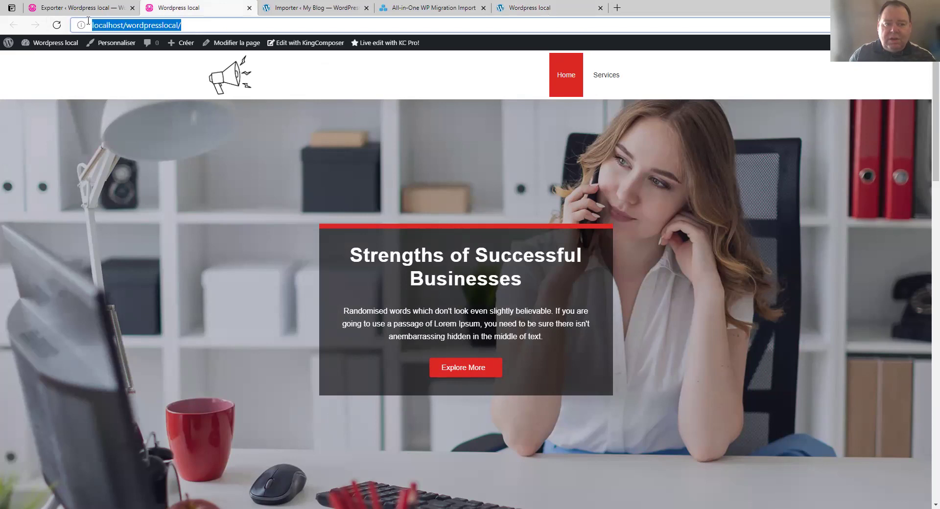